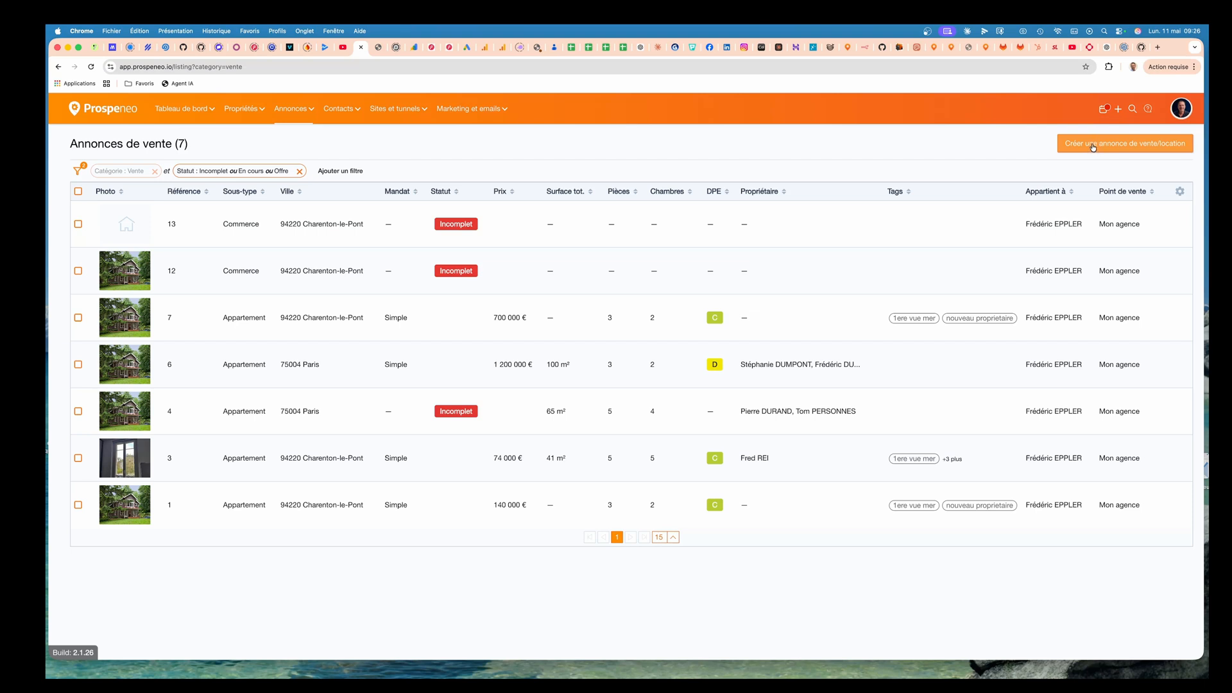
Start creating a sale listing and search the property's street address in Charenton-le-Pont.
click(1093, 147)
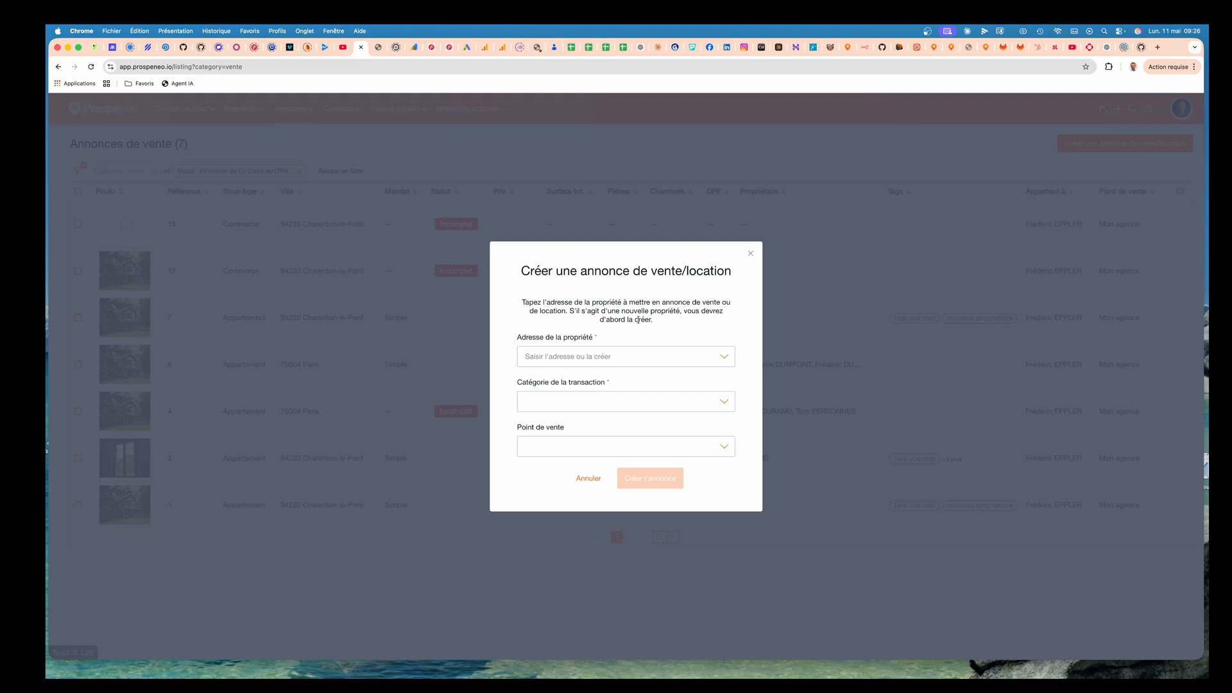
click(583, 358)
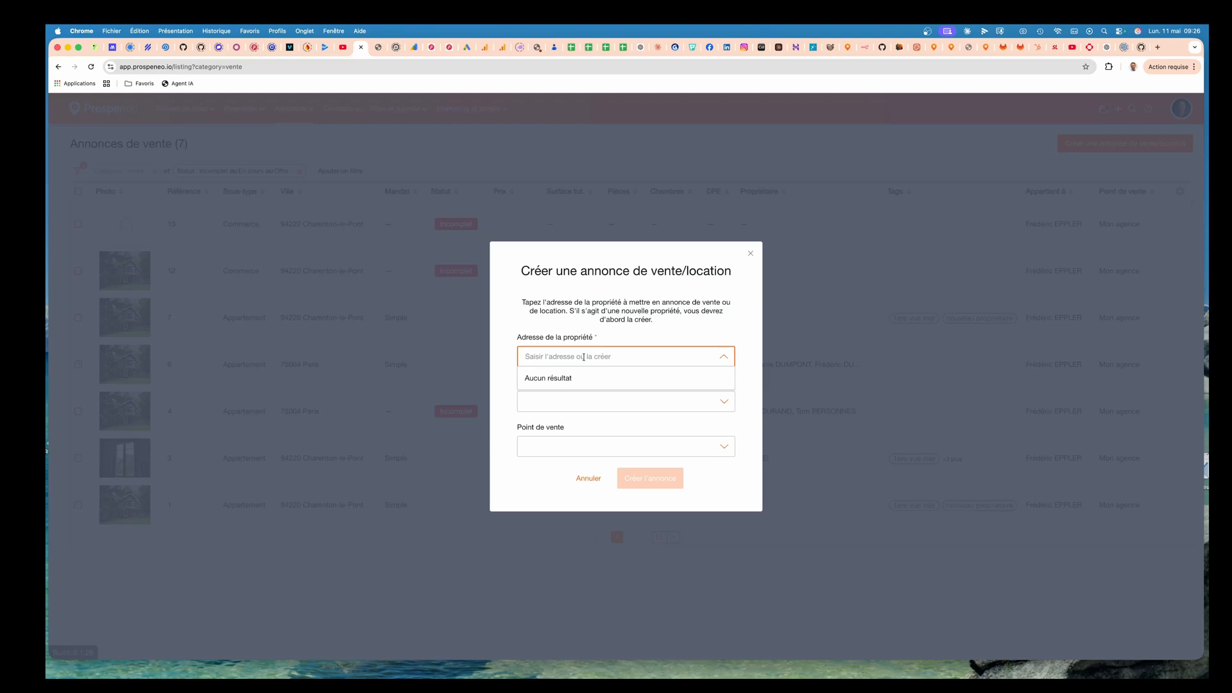
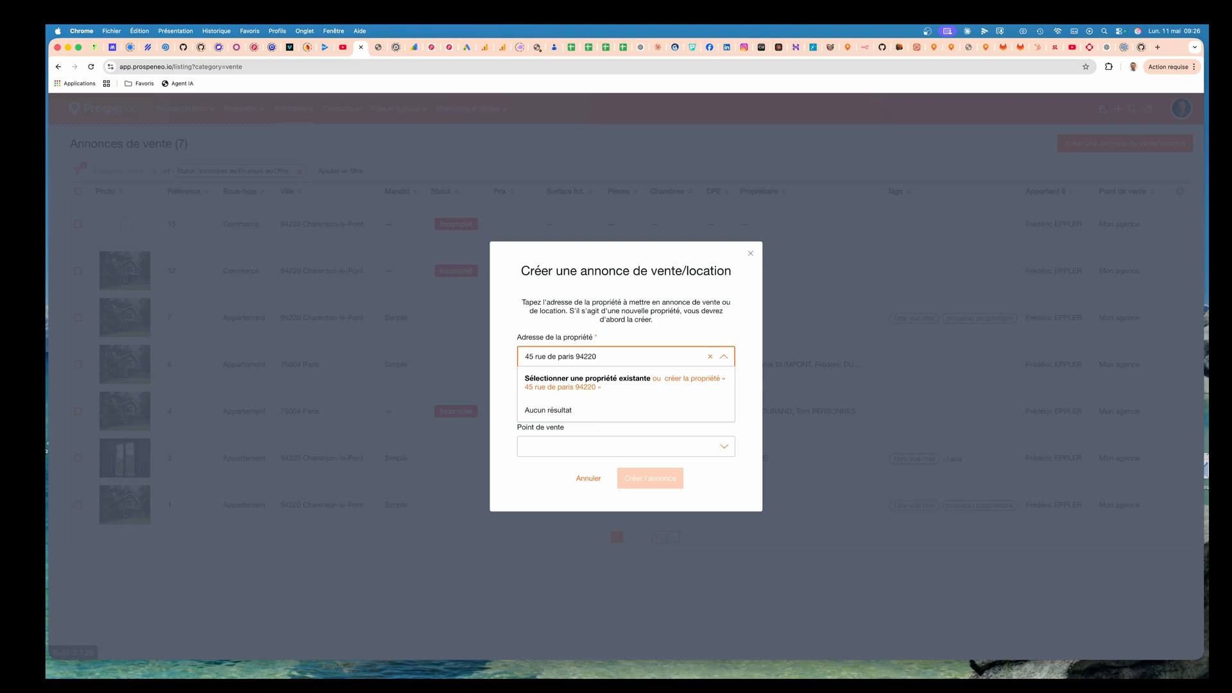
Choose to create a new property of type Habitation with subtype Appartement.
click(690, 381)
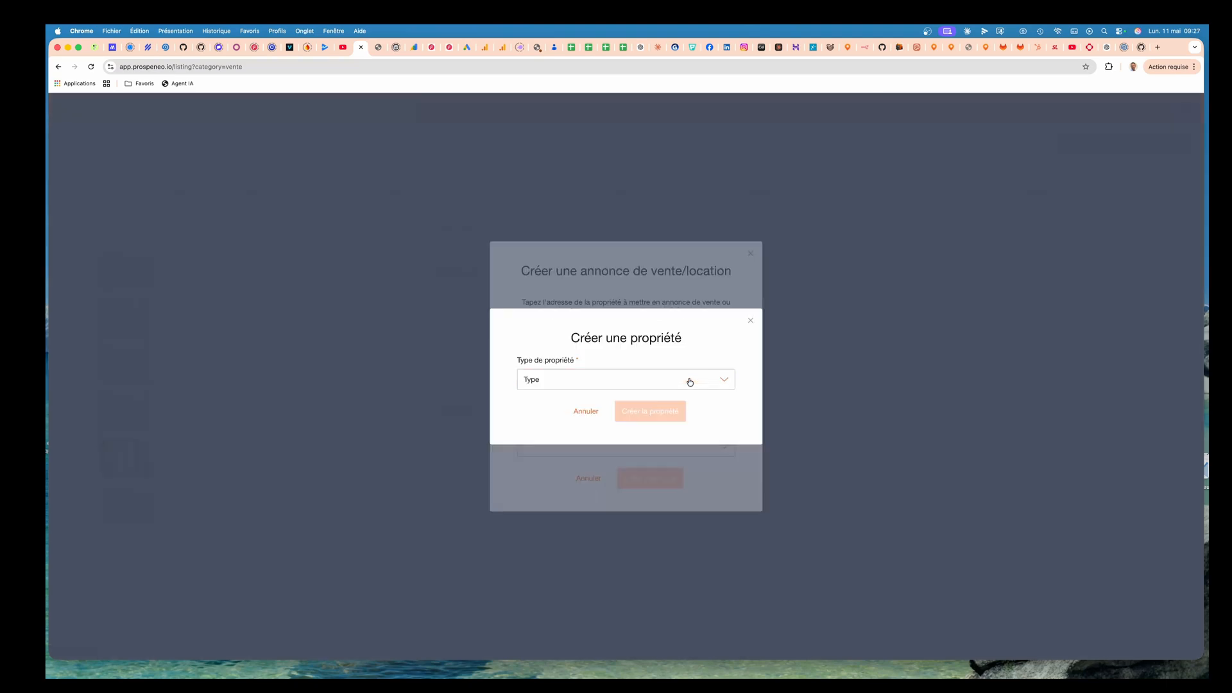
click(603, 383)
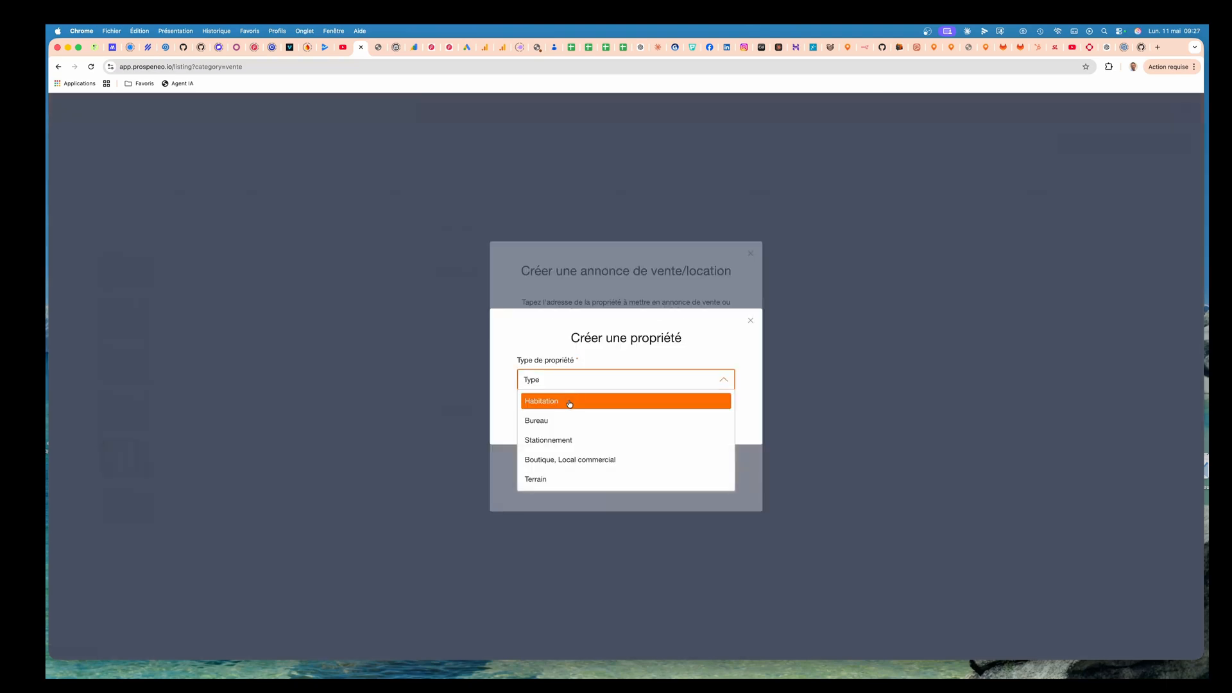
click(569, 403)
click(565, 402)
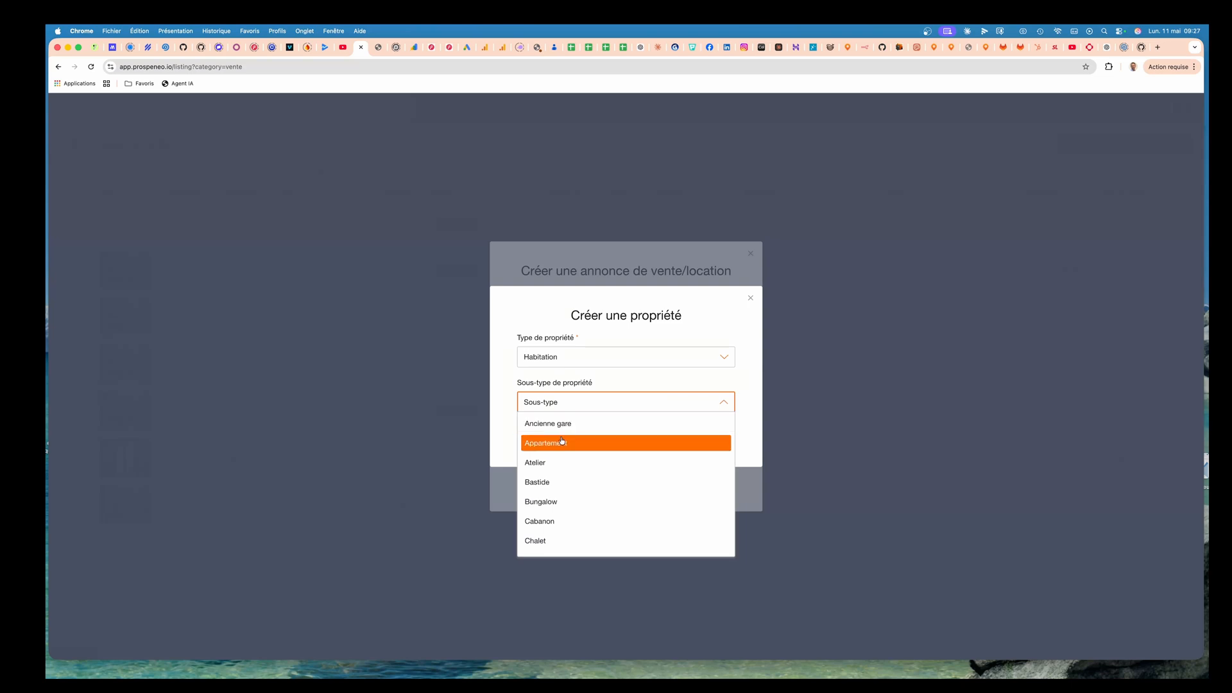
click(562, 442)
Enter the property's address, pick the suggested Charenton-le-Pont address, and create the property.
click(569, 423)
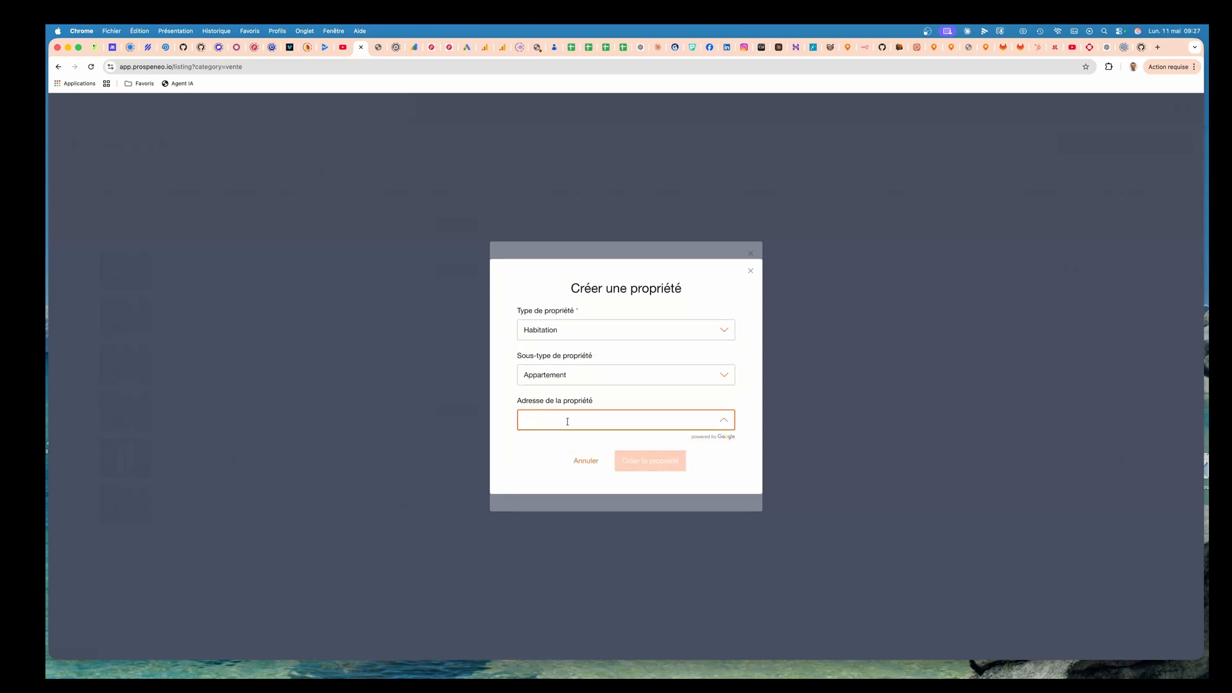
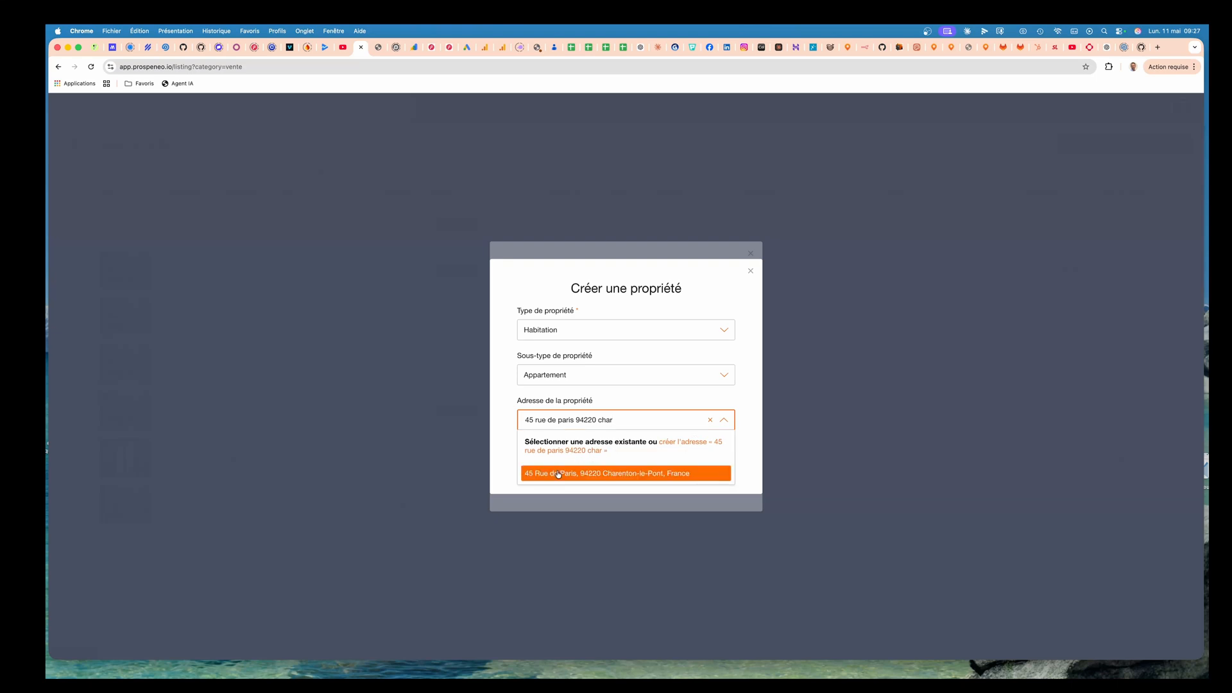
click(619, 473)
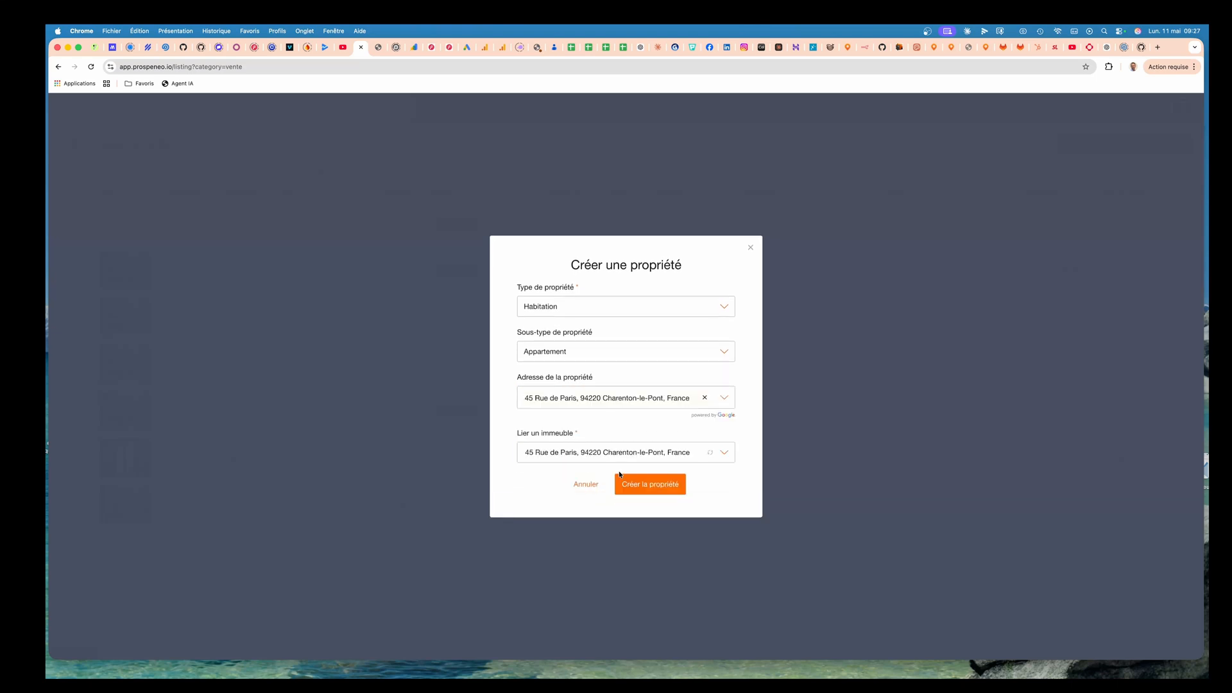
click(745, 439)
click(652, 486)
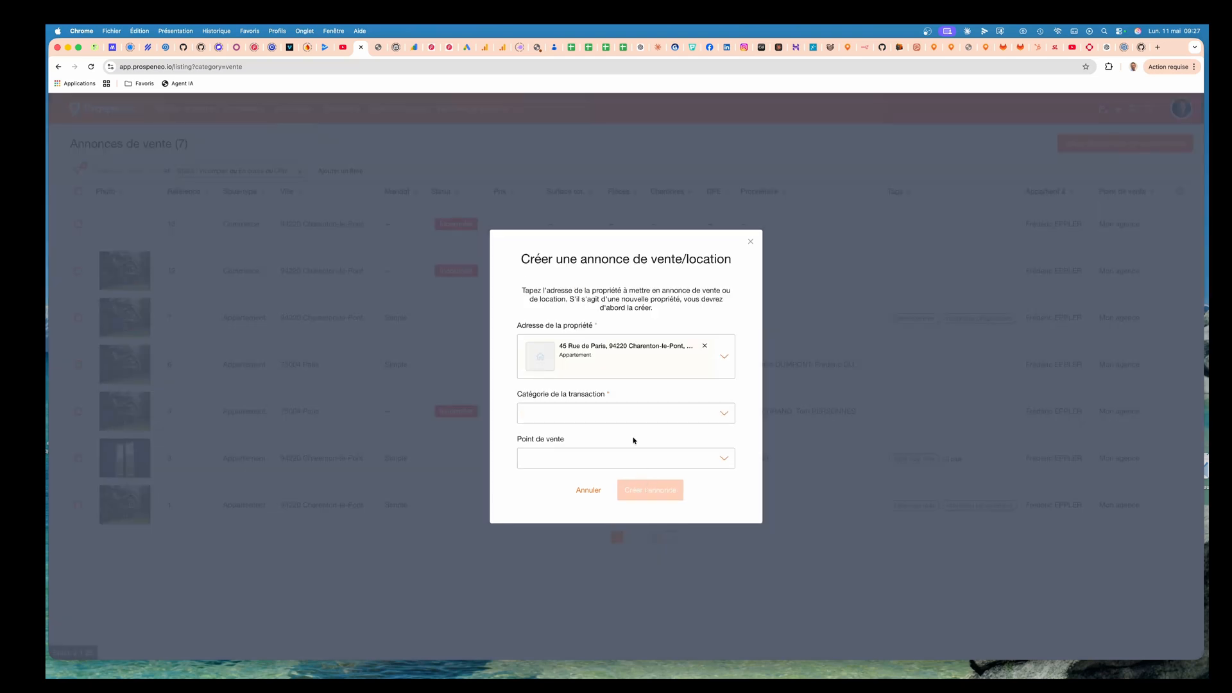
Set the transaction category to Vente en viager and the point of sale to Mon agence, then create the listing.
click(591, 418)
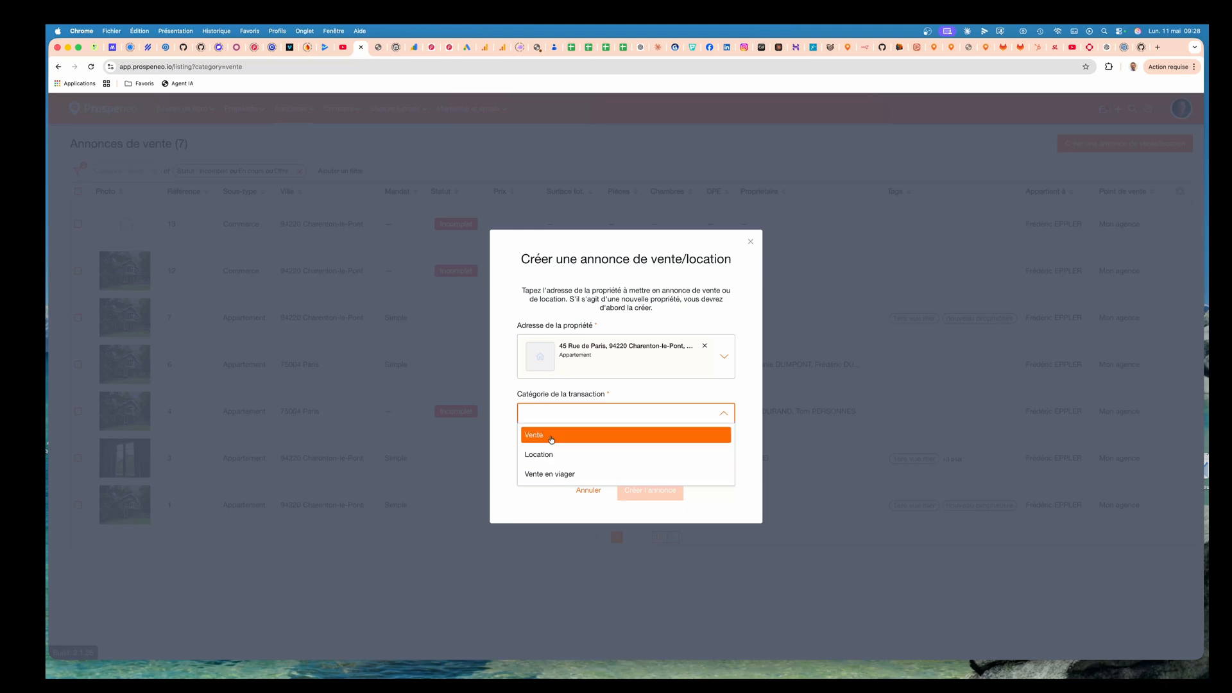
click(561, 475)
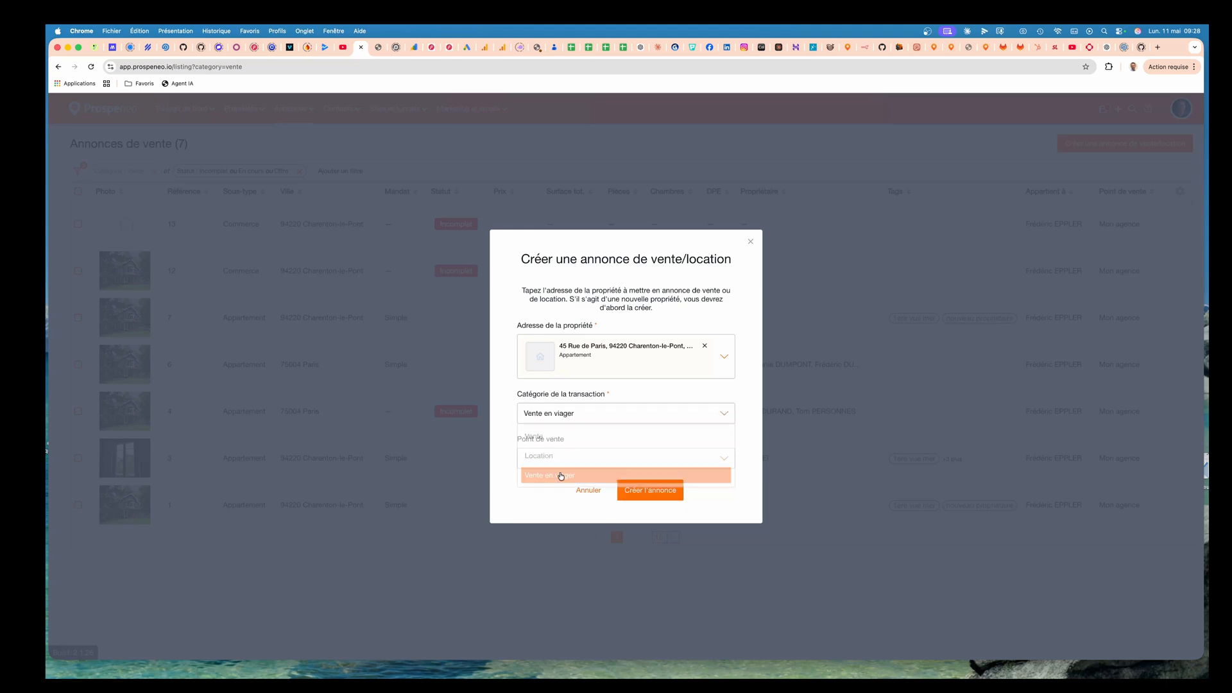
click(560, 461)
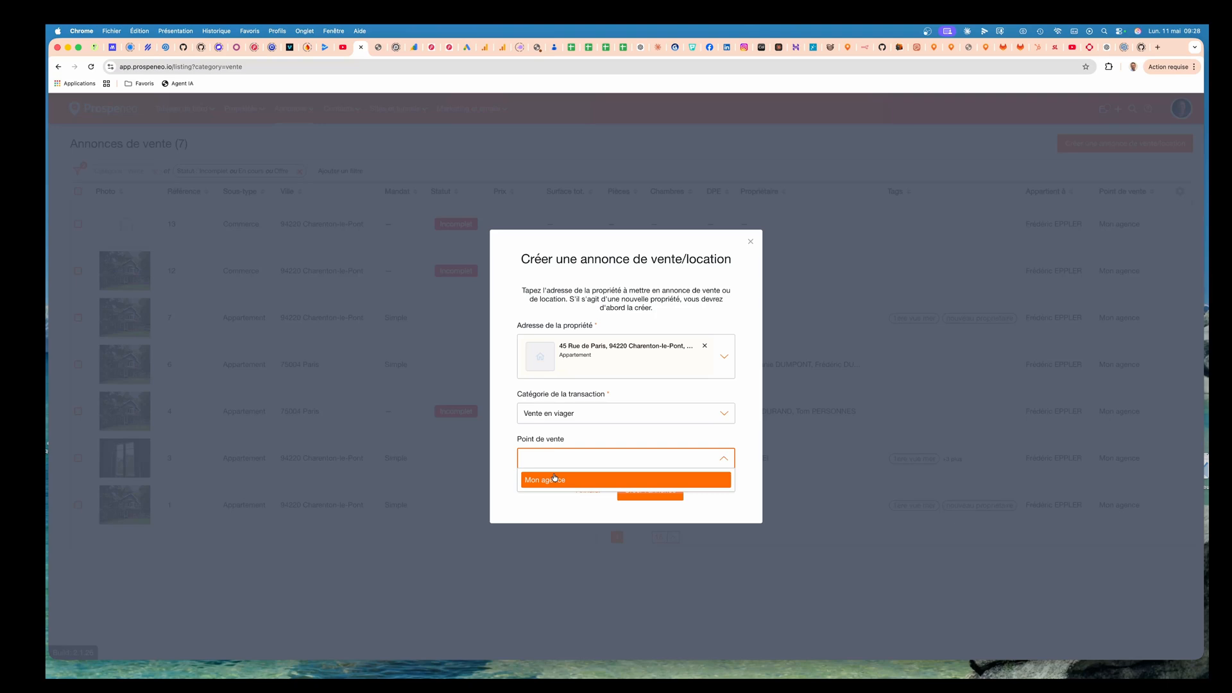
click(555, 478)
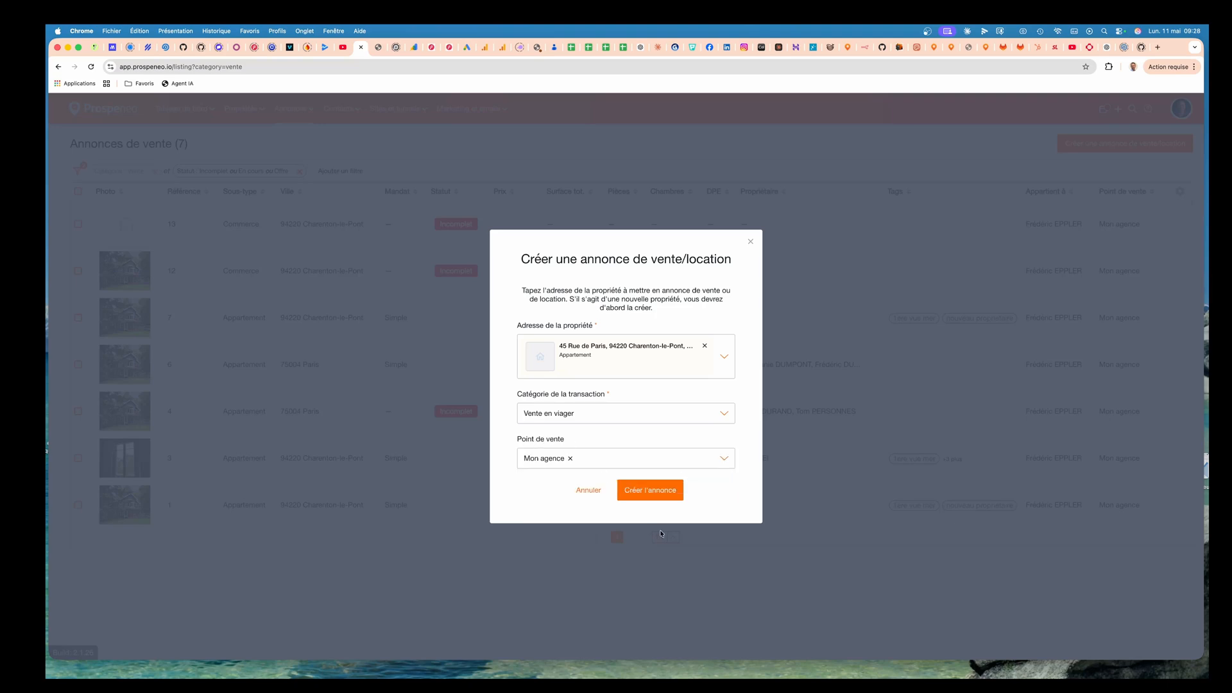
click(650, 491)
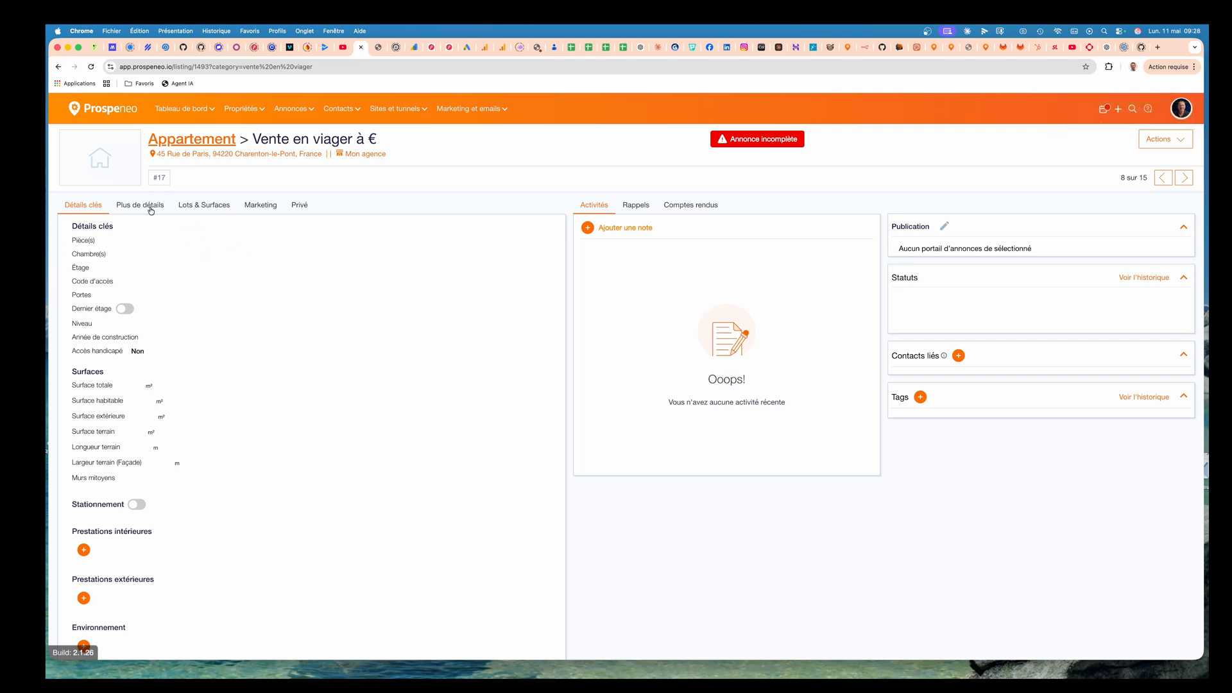
Browse the listing's Plus de détails, Lots & Surfaces and Privé tabs.
click(151, 209)
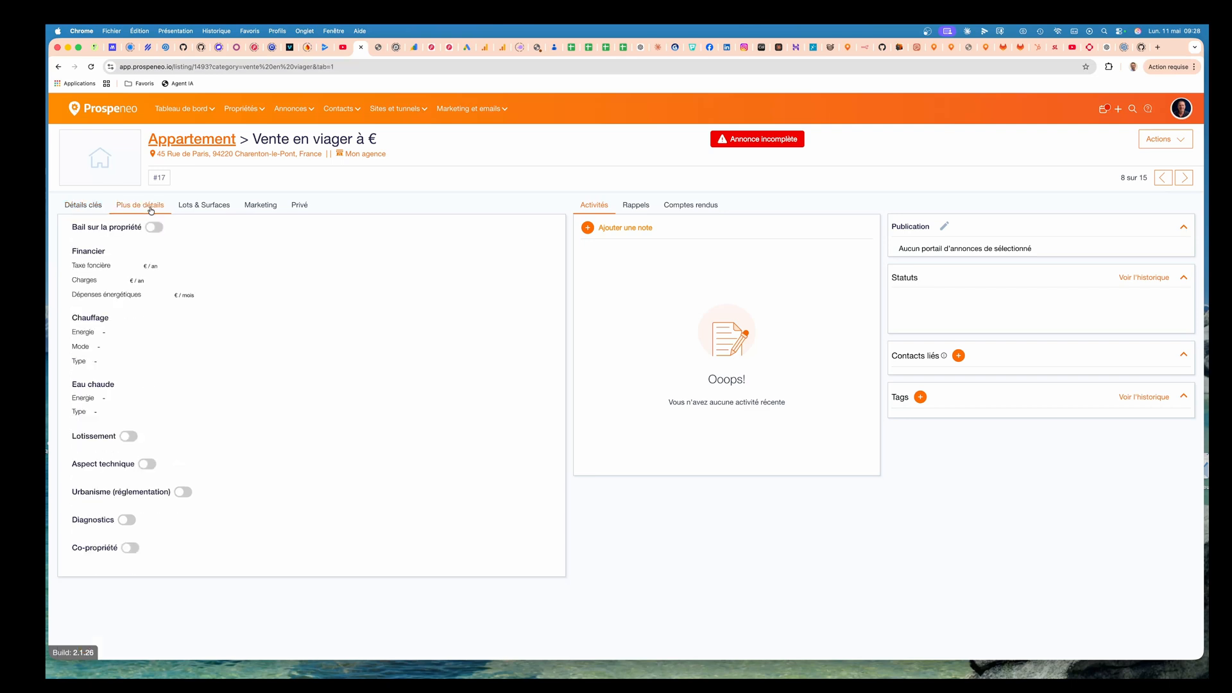
click(218, 208)
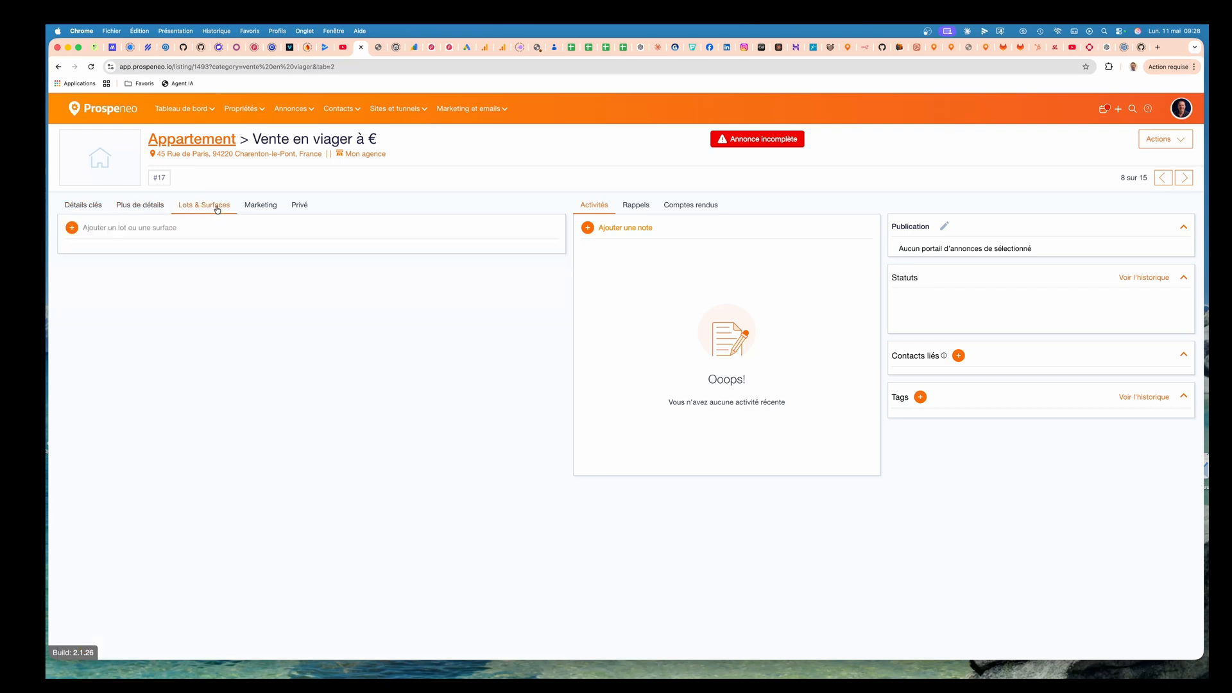
click(302, 210)
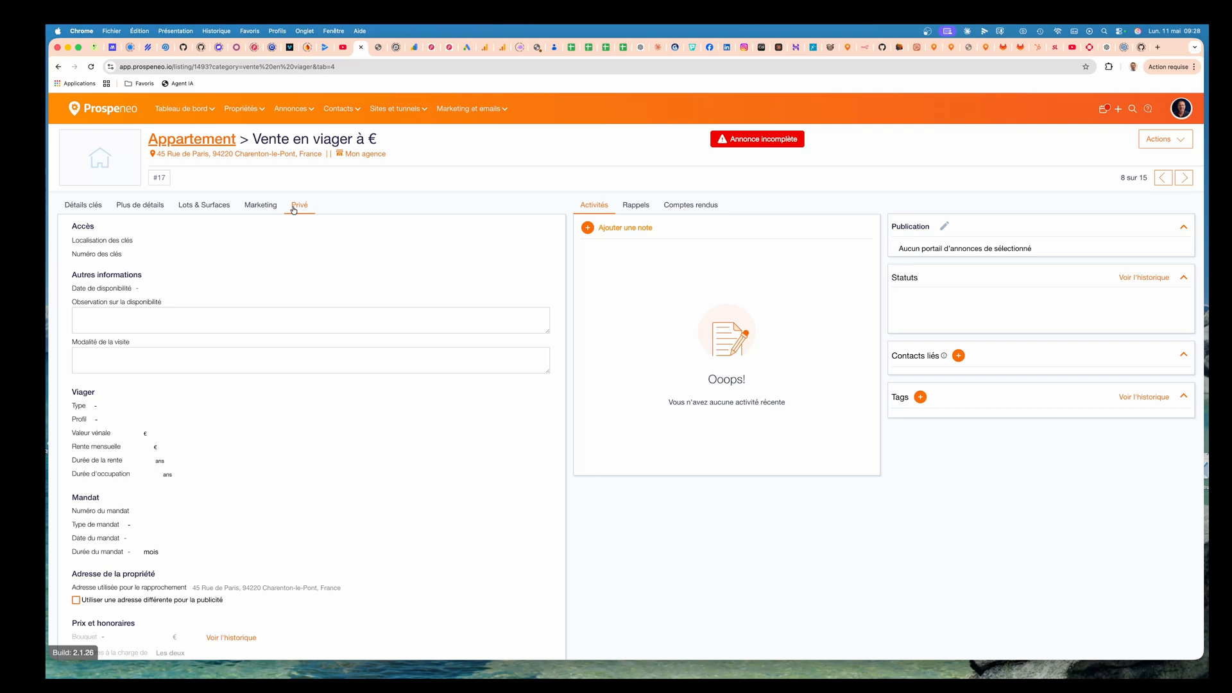
scroll(135, 414, down, 2)
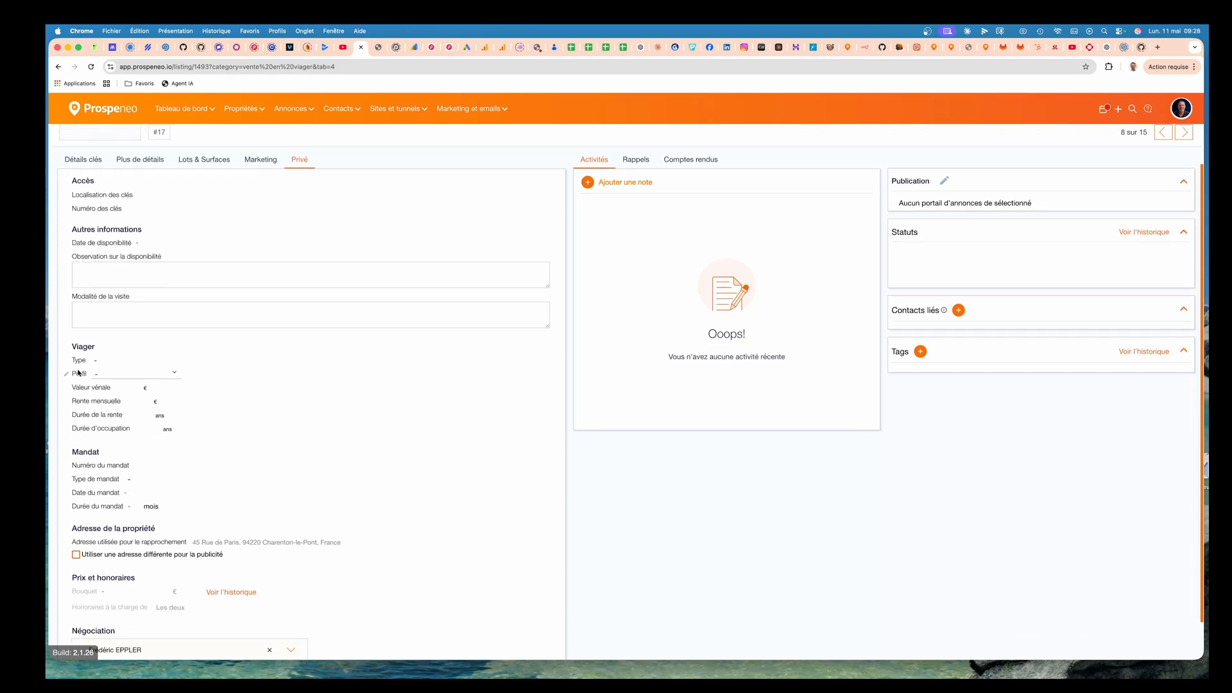
click(95, 357)
click(115, 361)
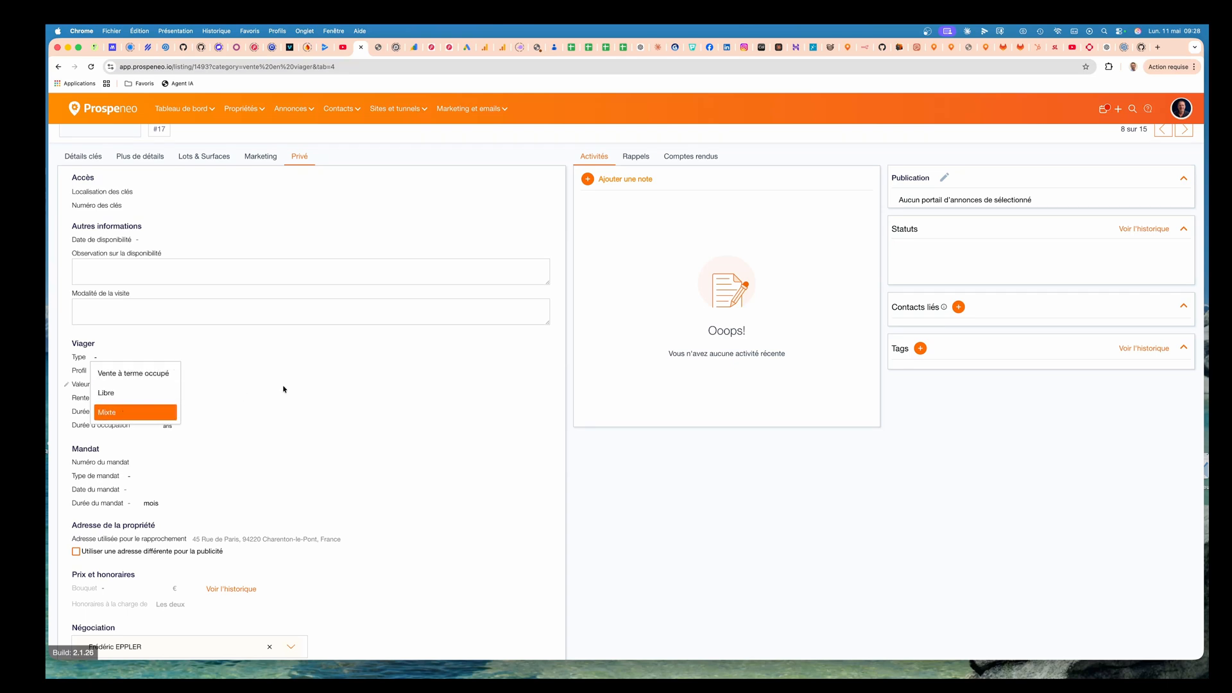
click(284, 387)
Fill the viager section with profile Couple, valeur vénale 150000 €, rente 1500 €, both durations 10 years, and save.
click(108, 373)
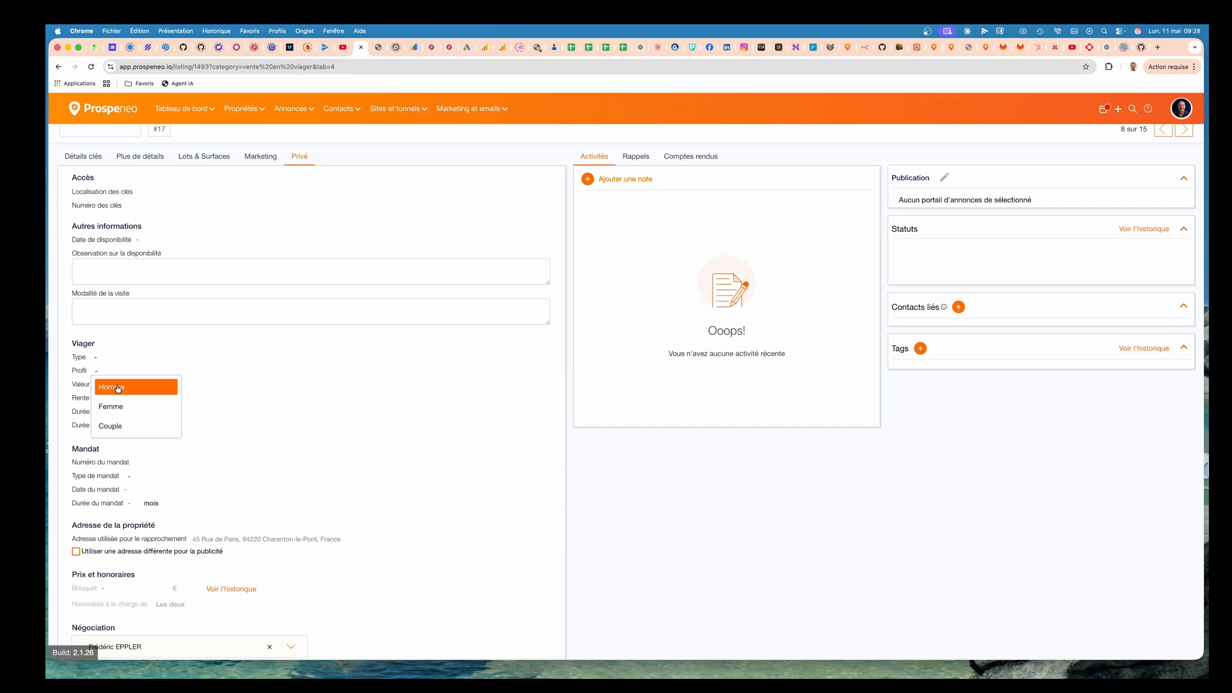
click(115, 426)
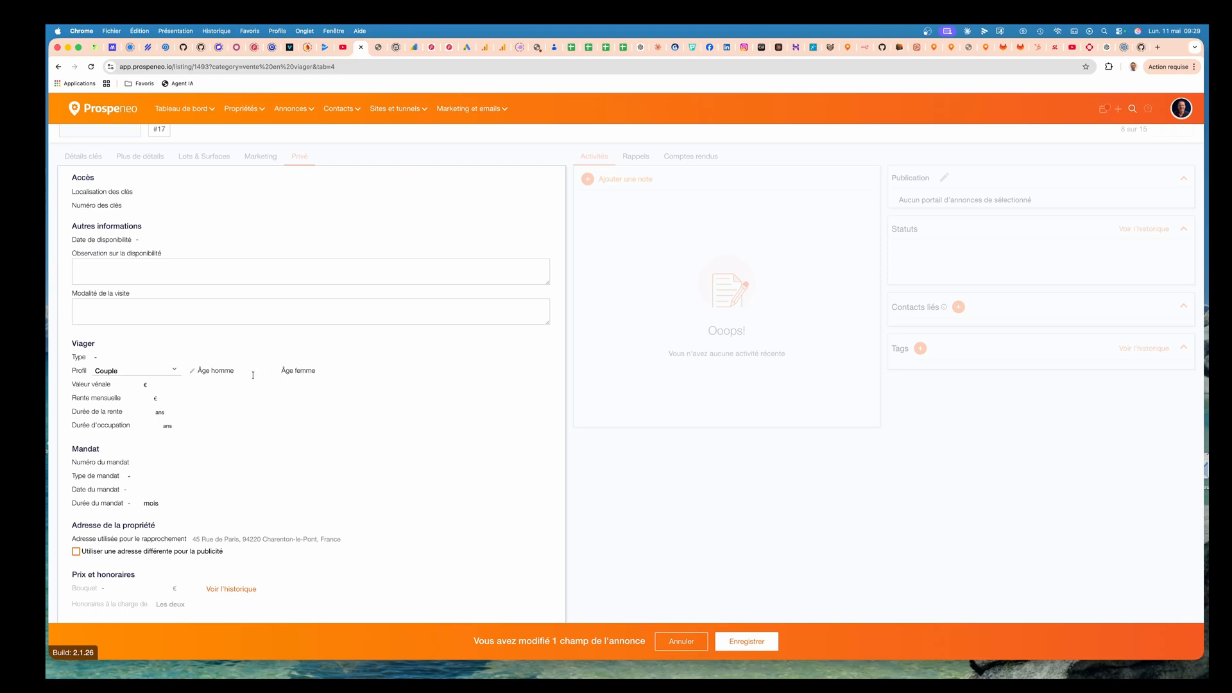
click(117, 385)
text(1500000)
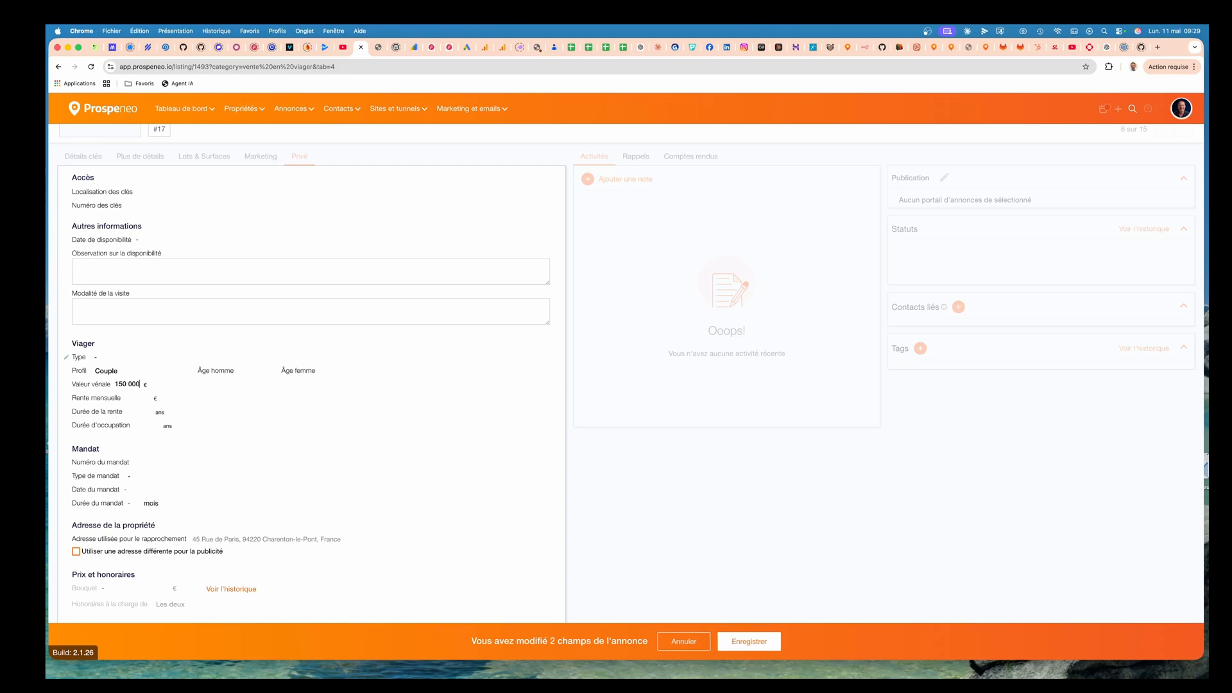
text(1500)
text(10)
click(146, 423)
text(10)
scroll(145, 423, down, 3)
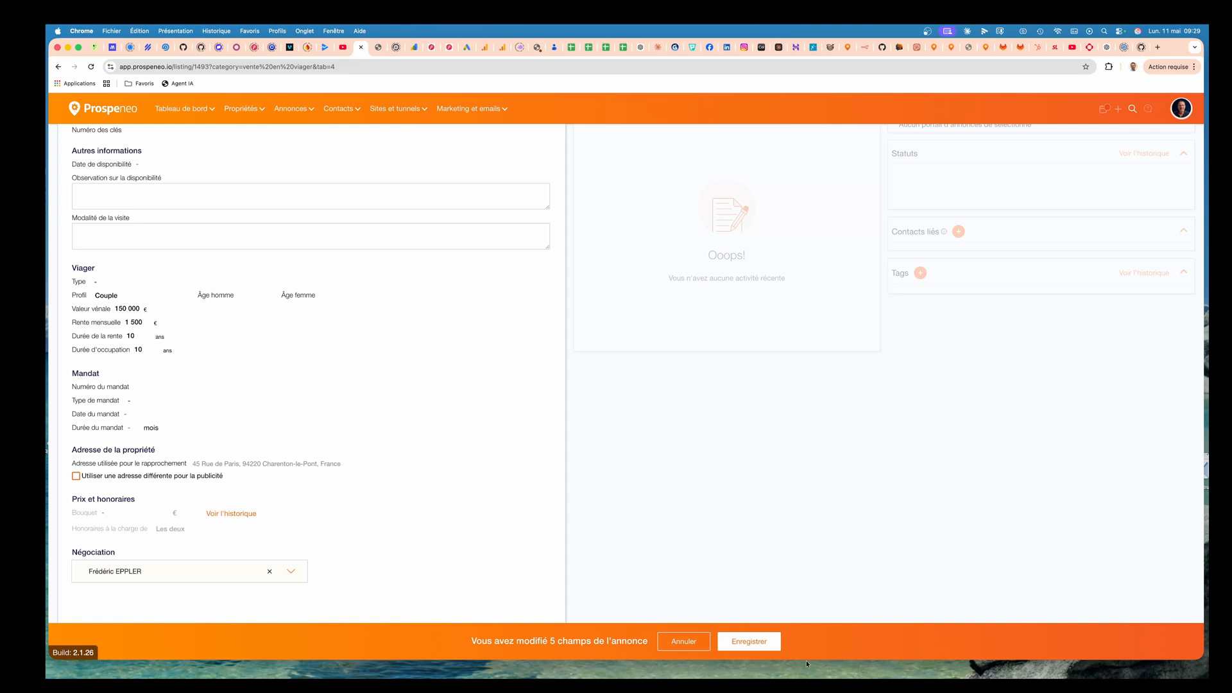
click(749, 641)
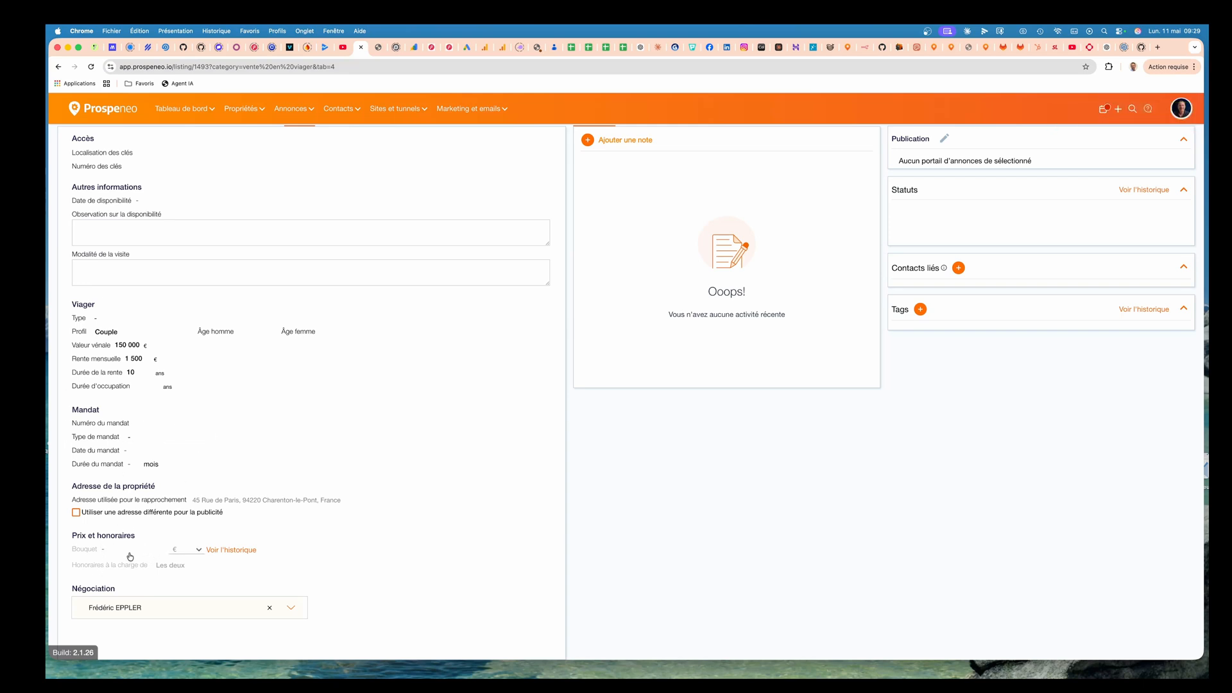
Open the Prix et honoraires dialog and the choice of who pays the fees.
click(128, 554)
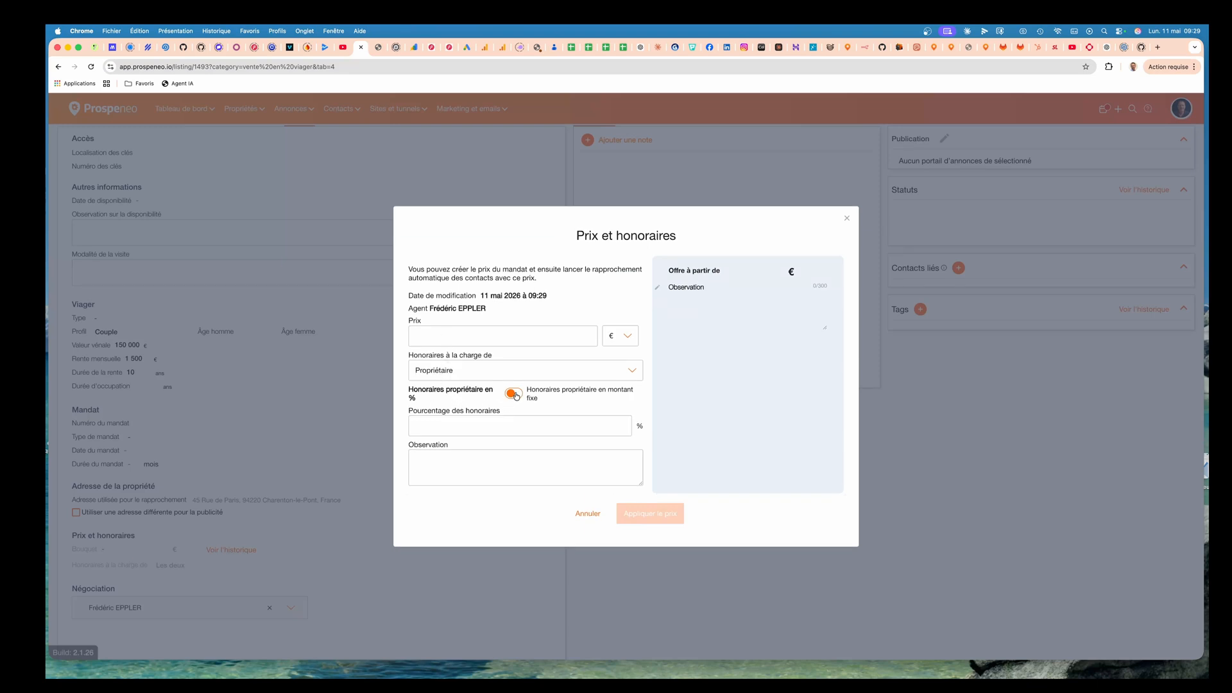
click(467, 375)
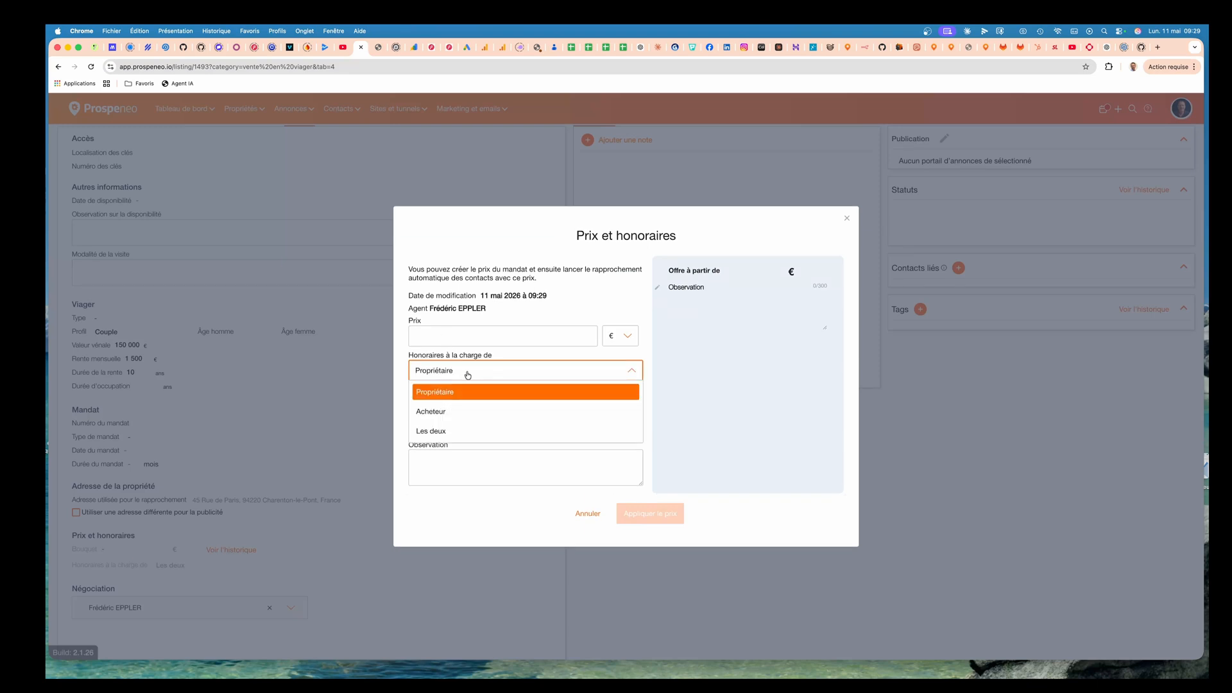
click(408, 413)
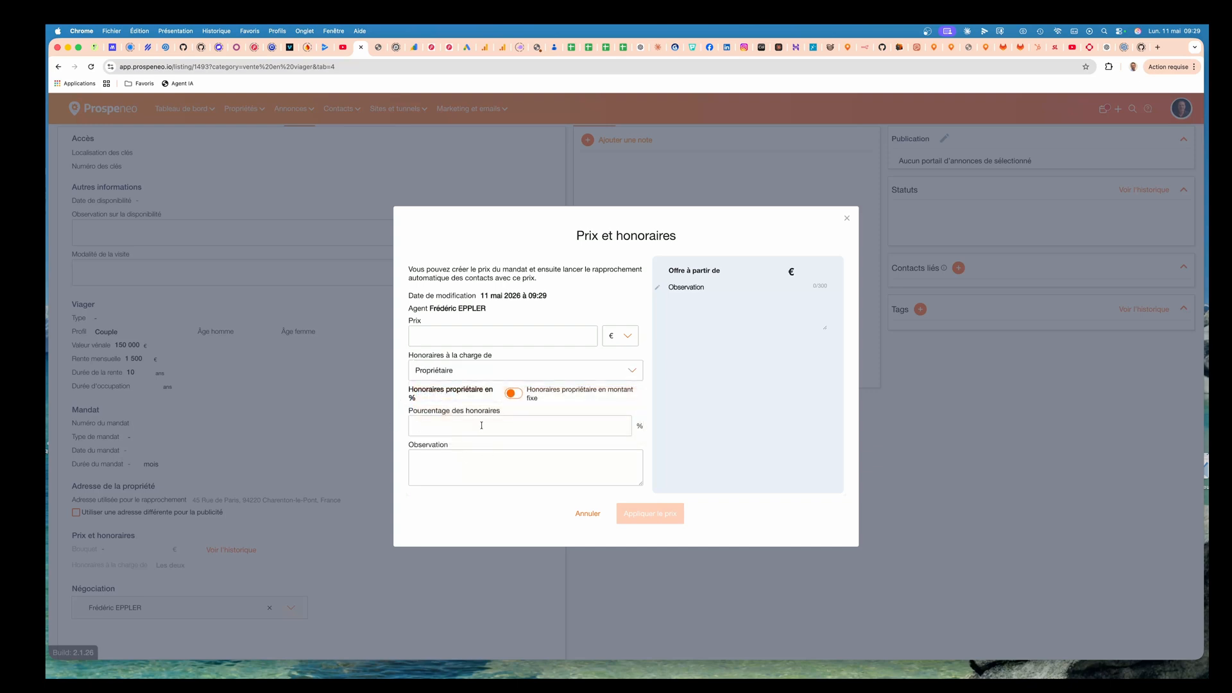